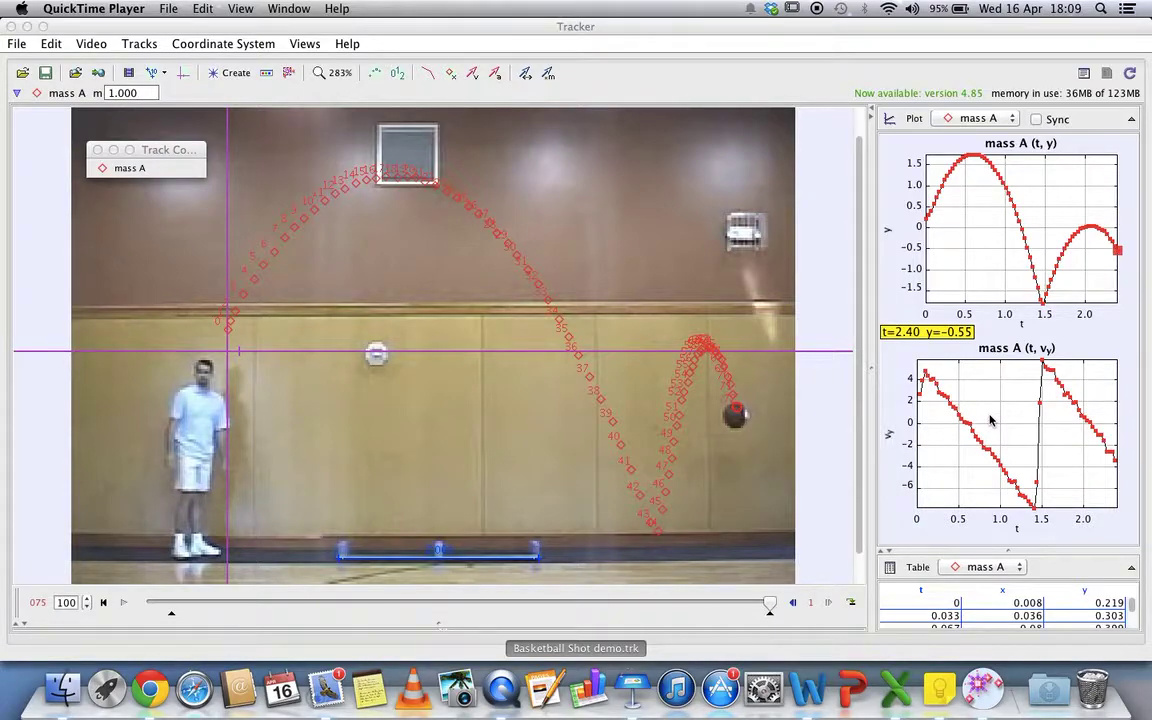
- Open mass_A's velocity-time (vy–t) graph for detailed analysis
double_click(990, 421)
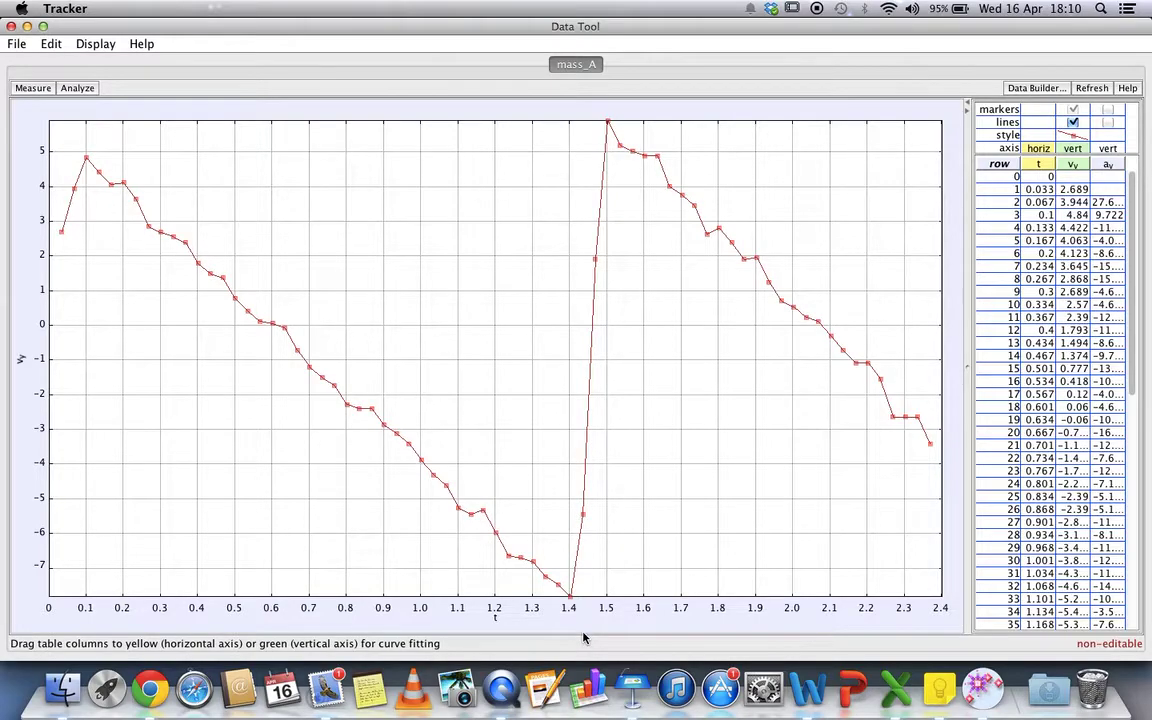
- View the Kinematics Concepts slide in Keynote, then return to Tracker's vy–t graph
click(630, 666)
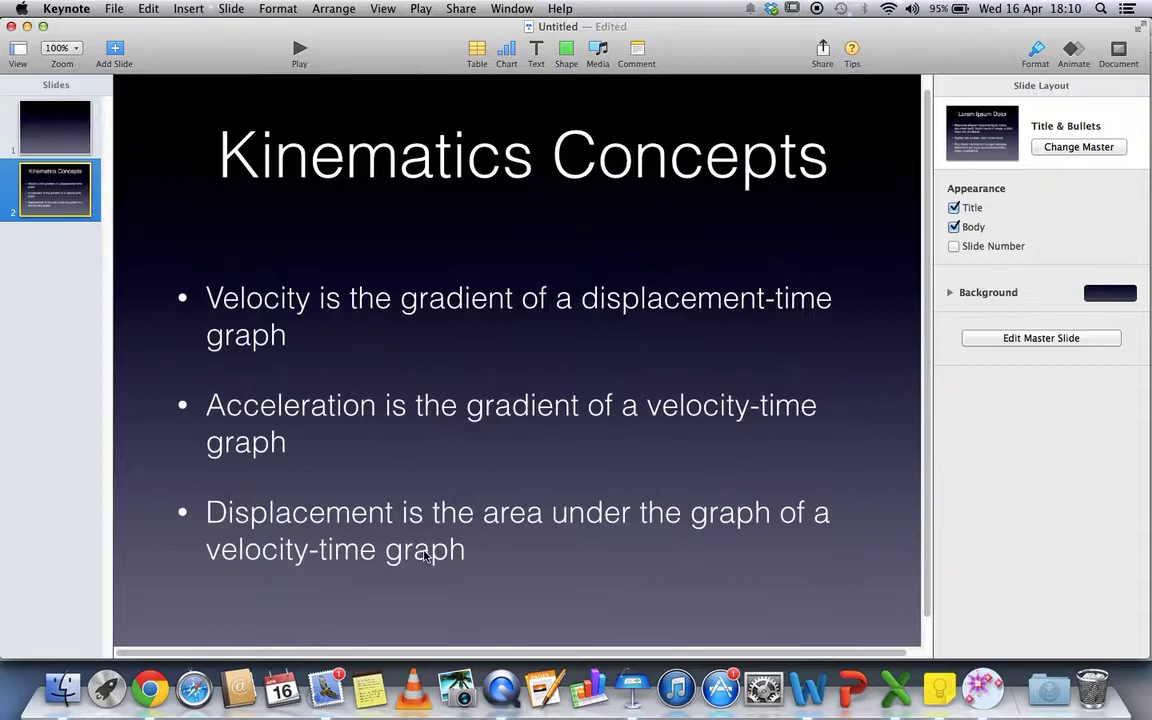
click(988, 688)
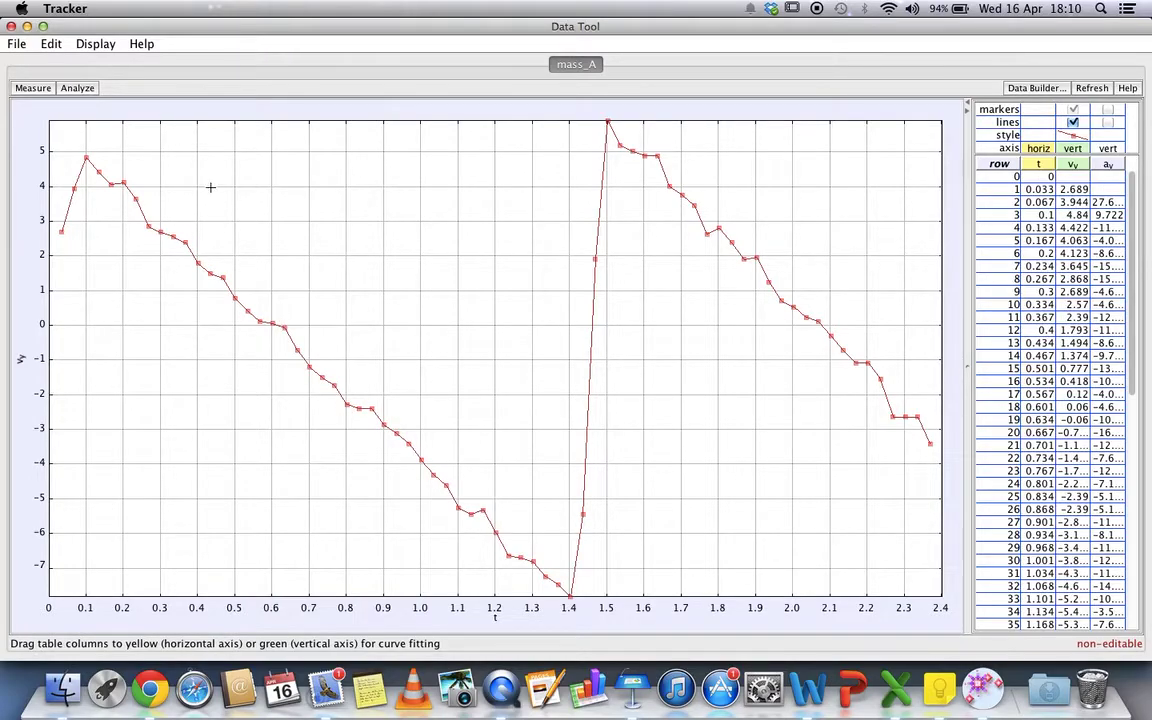
click(33, 88)
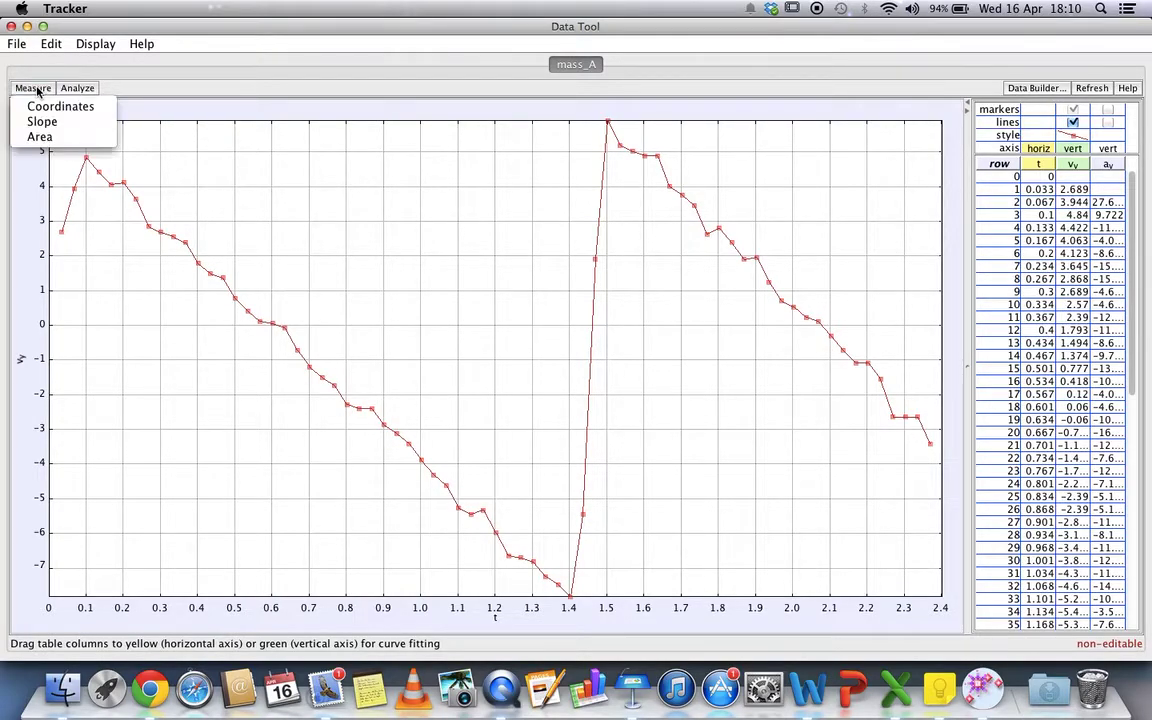
click(43, 120)
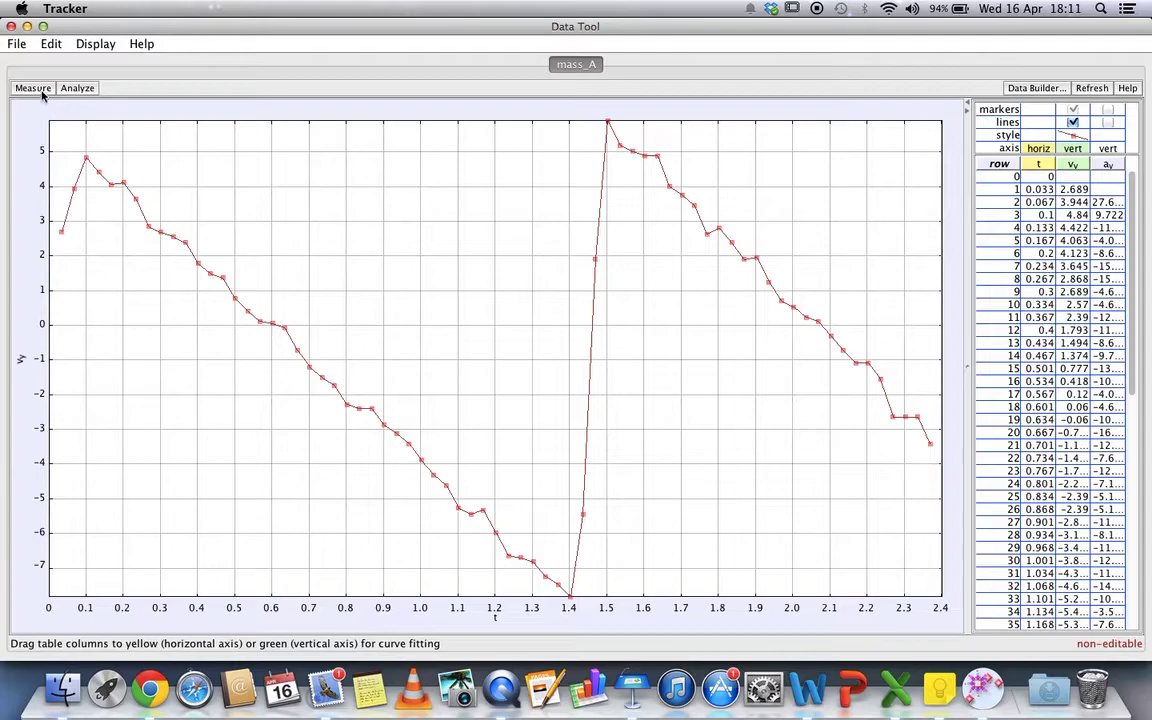
click(36, 88)
click(41, 127)
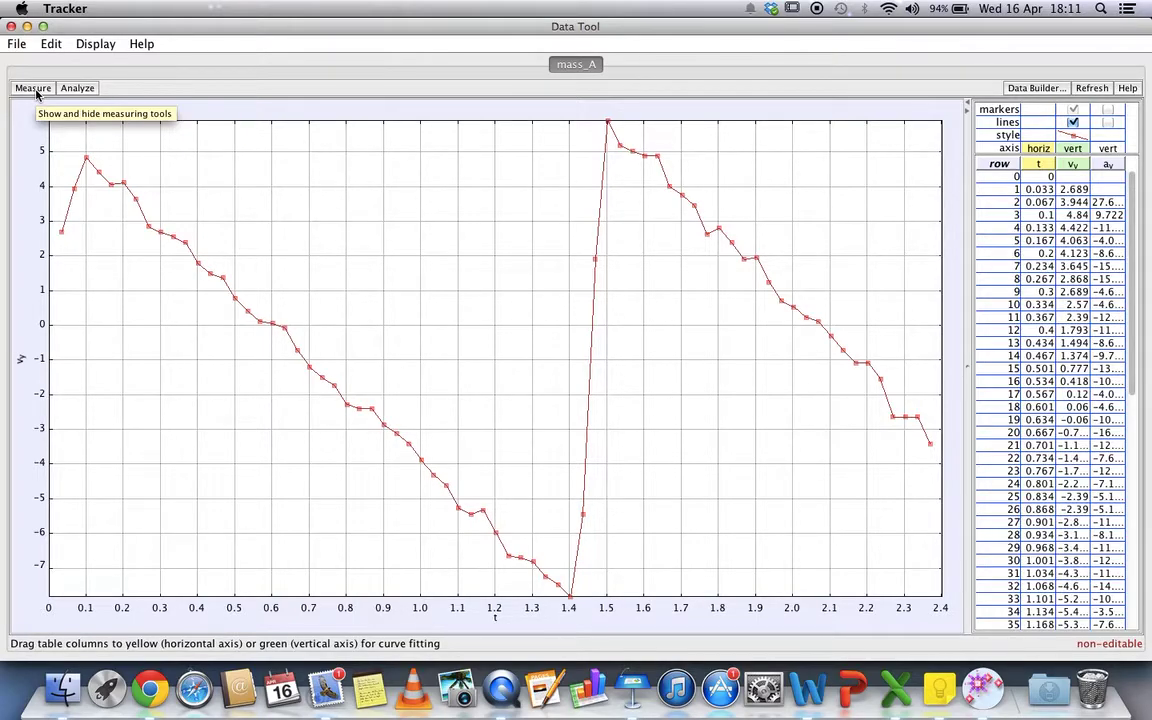
- Turn on area measurement and set its bounds to t=0.1 through about 0.87, reading 0.807
click(36, 90)
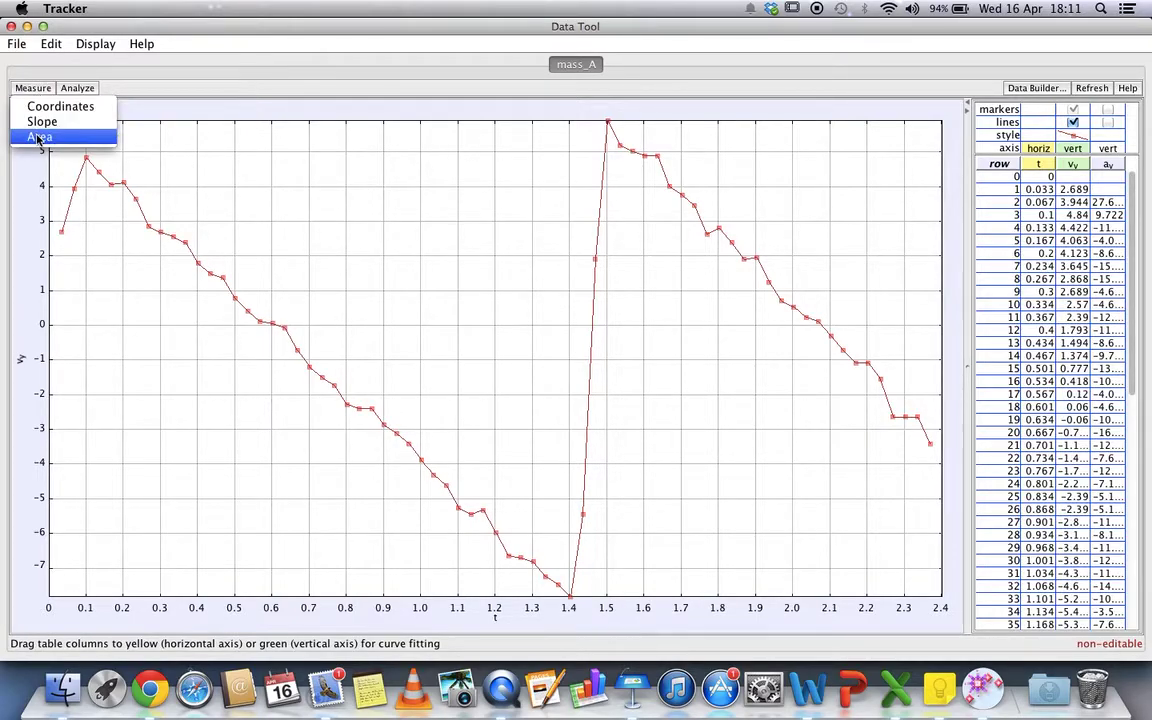
click(37, 138)
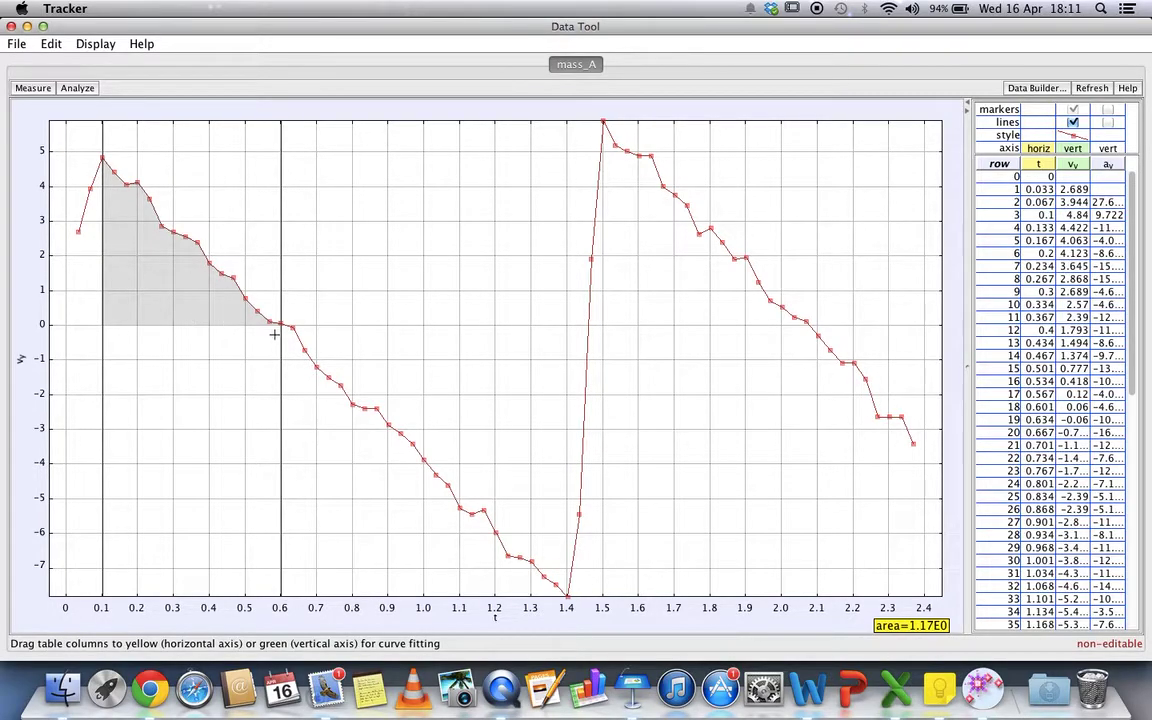
drag(280, 354, 563, 383)
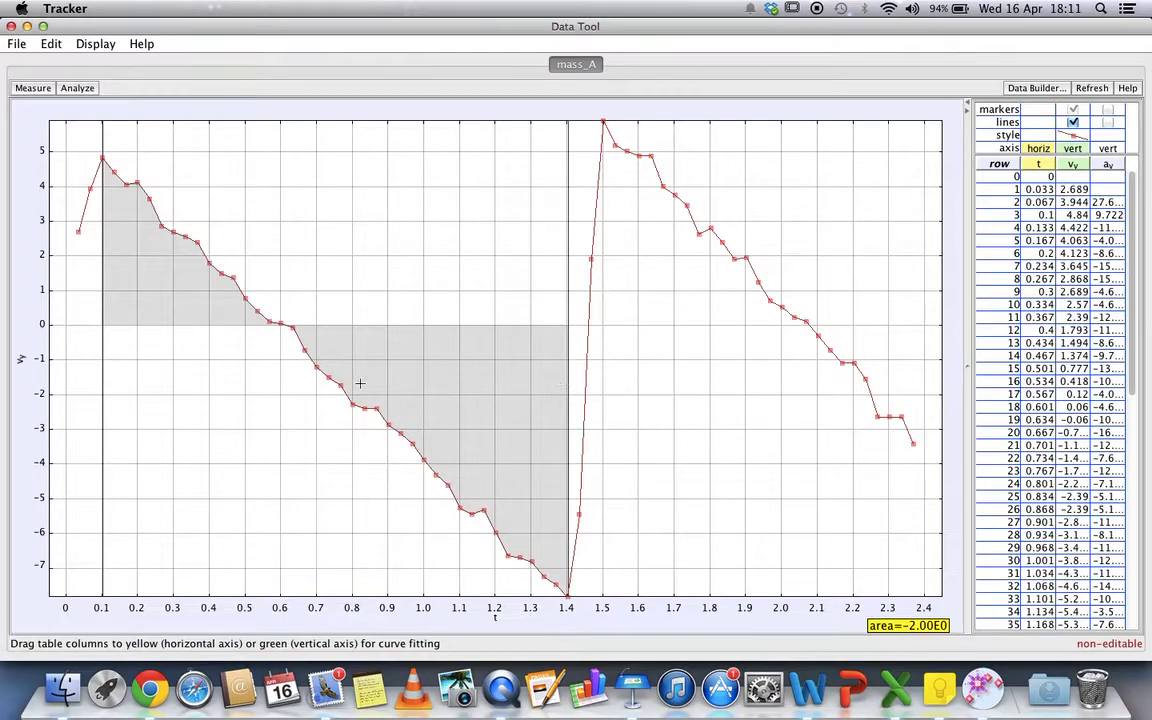
drag(100, 406, 295, 404)
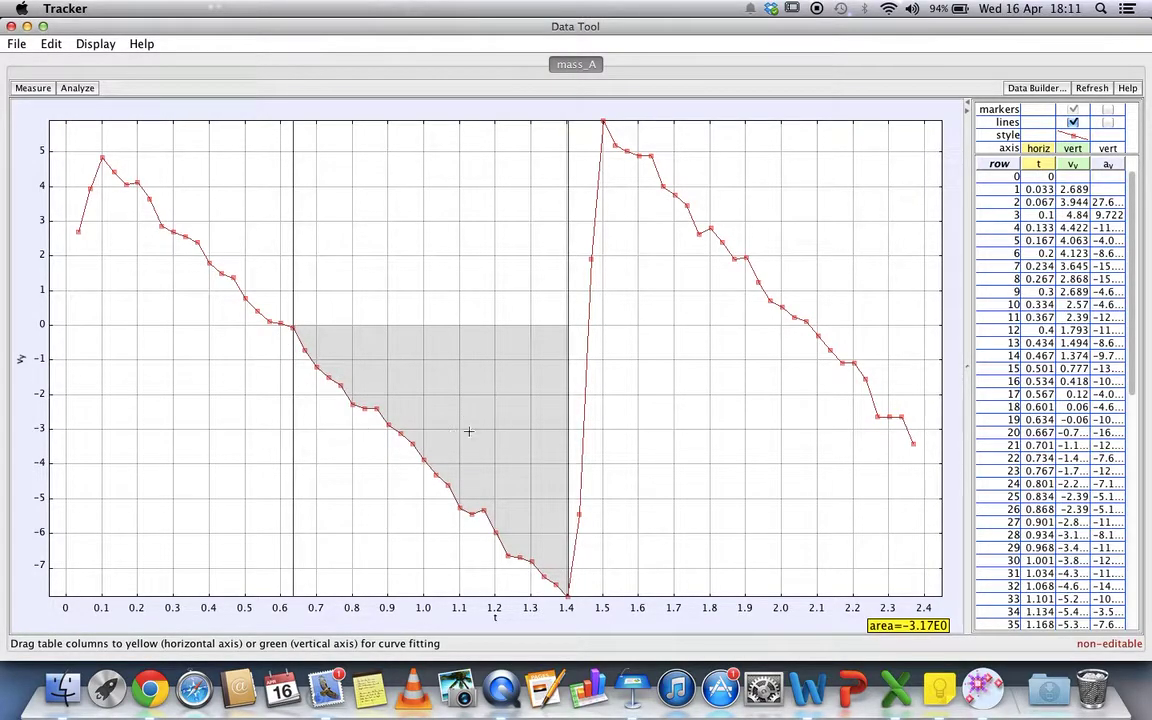
mouse_move(903, 622)
drag(293, 442, 100, 422)
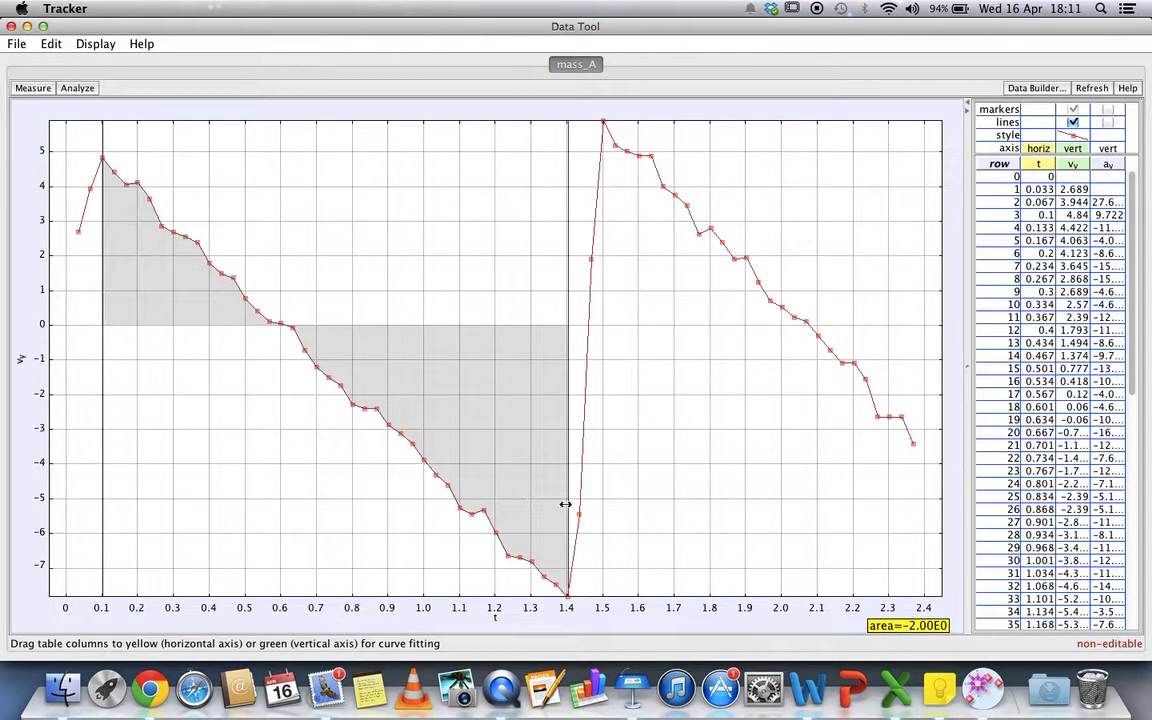
drag(569, 505, 282, 490)
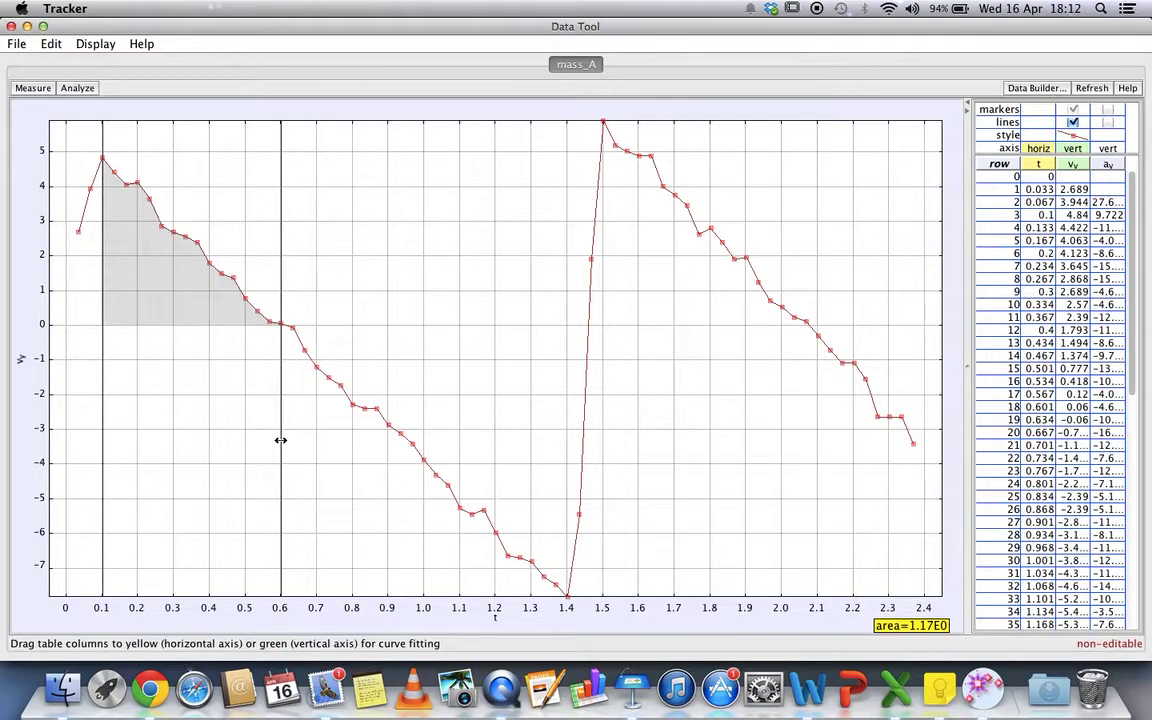
mouse_move(281, 440)
mouse_down()
mouse_move(530, 453)
mouse_move(470, 455)
mouse_move(468, 440)
mouse_move(373, 433)
mouse_up()
- Turn off area measurement and add a Line fit: A = −0.9421, B = 0.8135
click(30, 88)
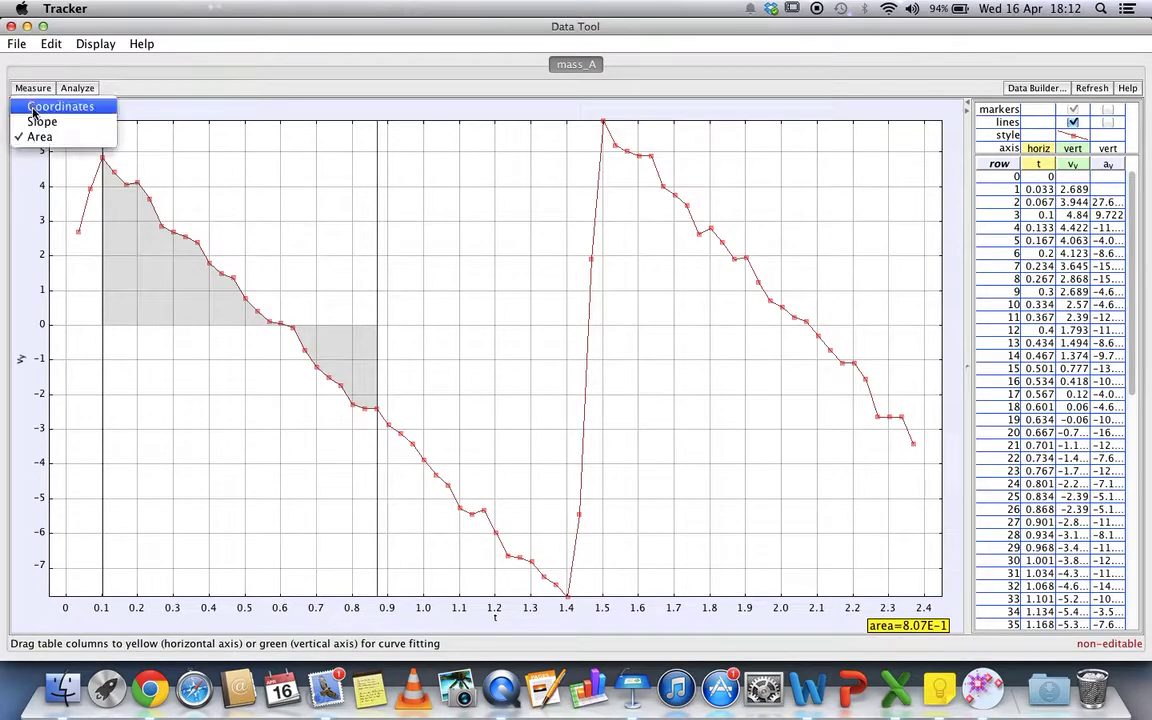
click(36, 137)
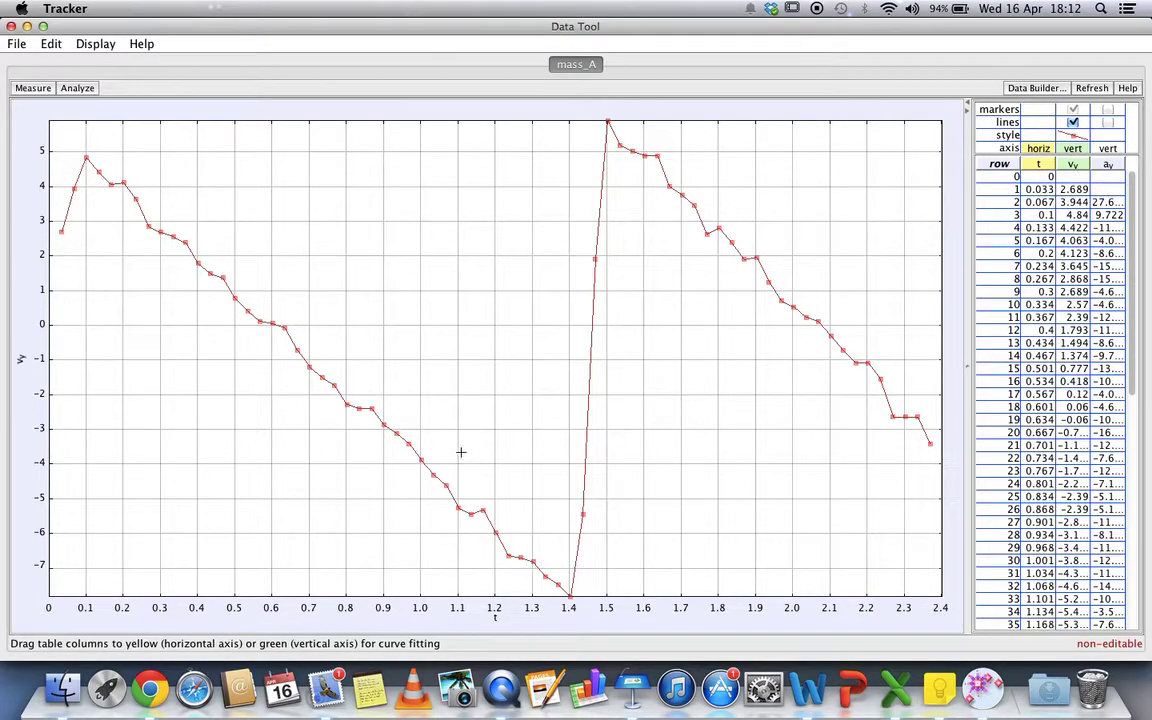
click(86, 93)
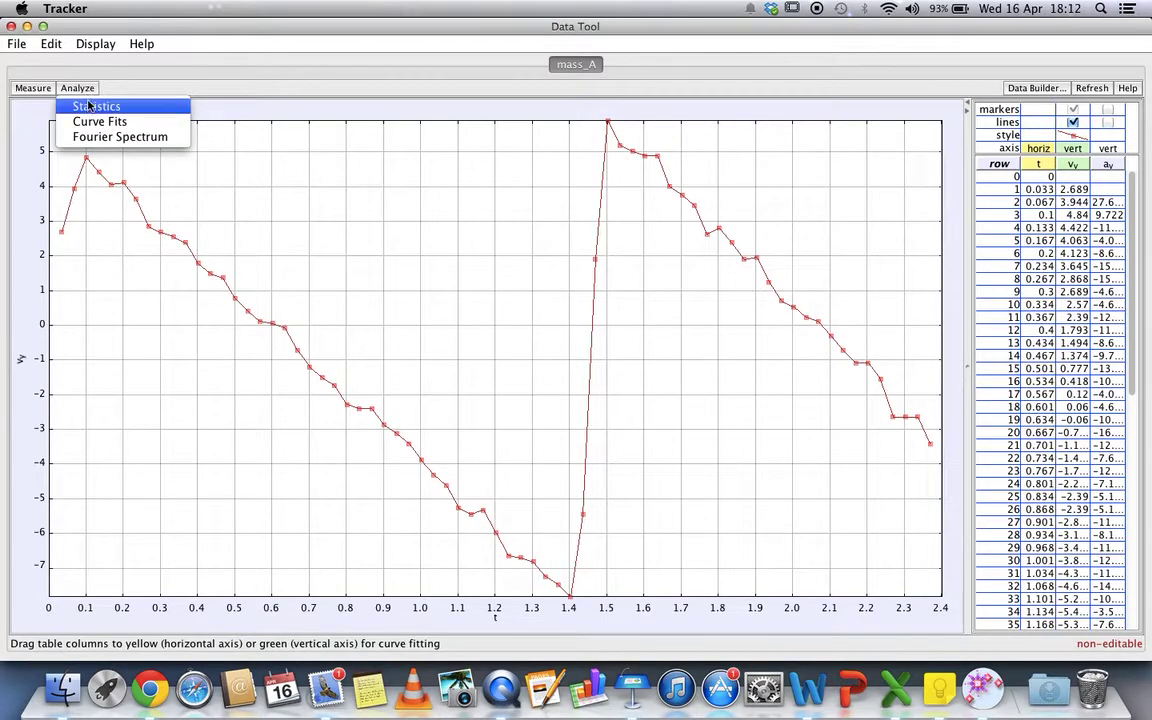
click(90, 121)
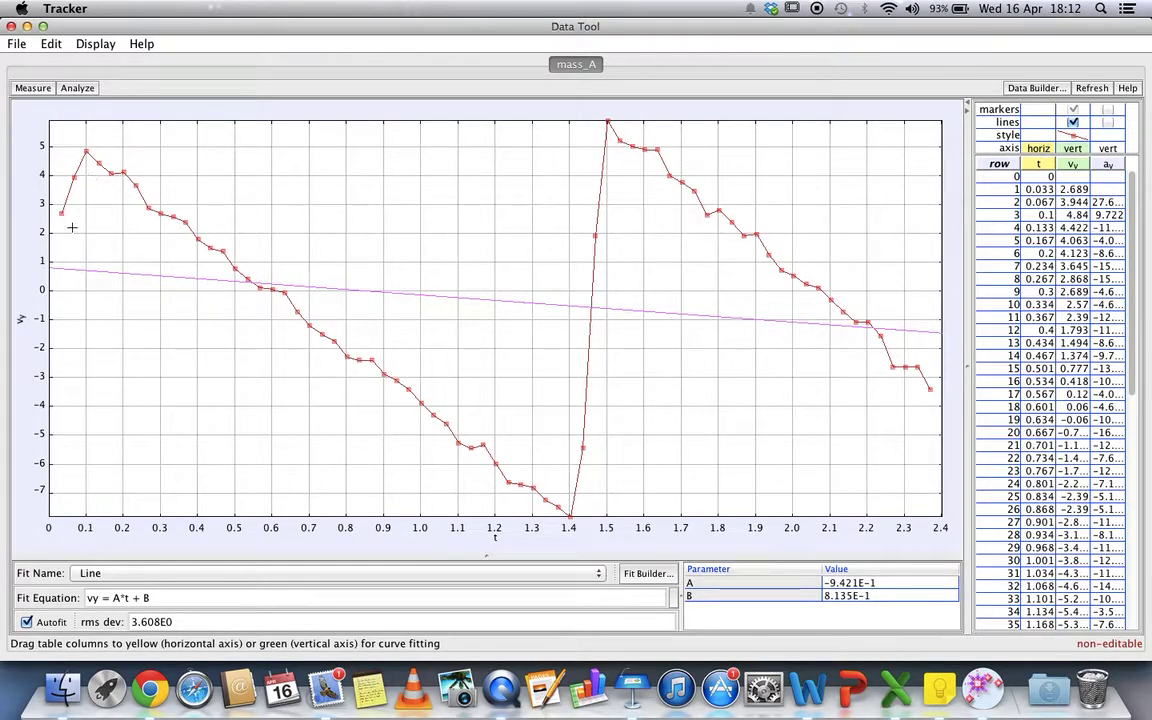
key(ctrl+Up)
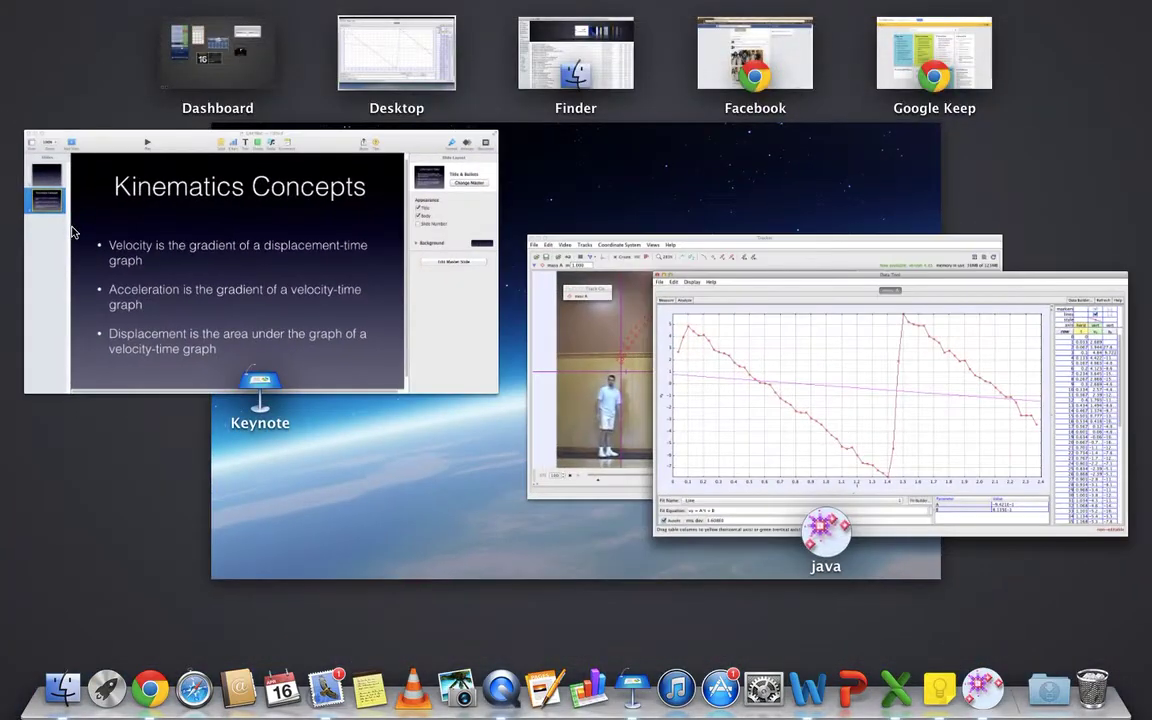
click(599, 378)
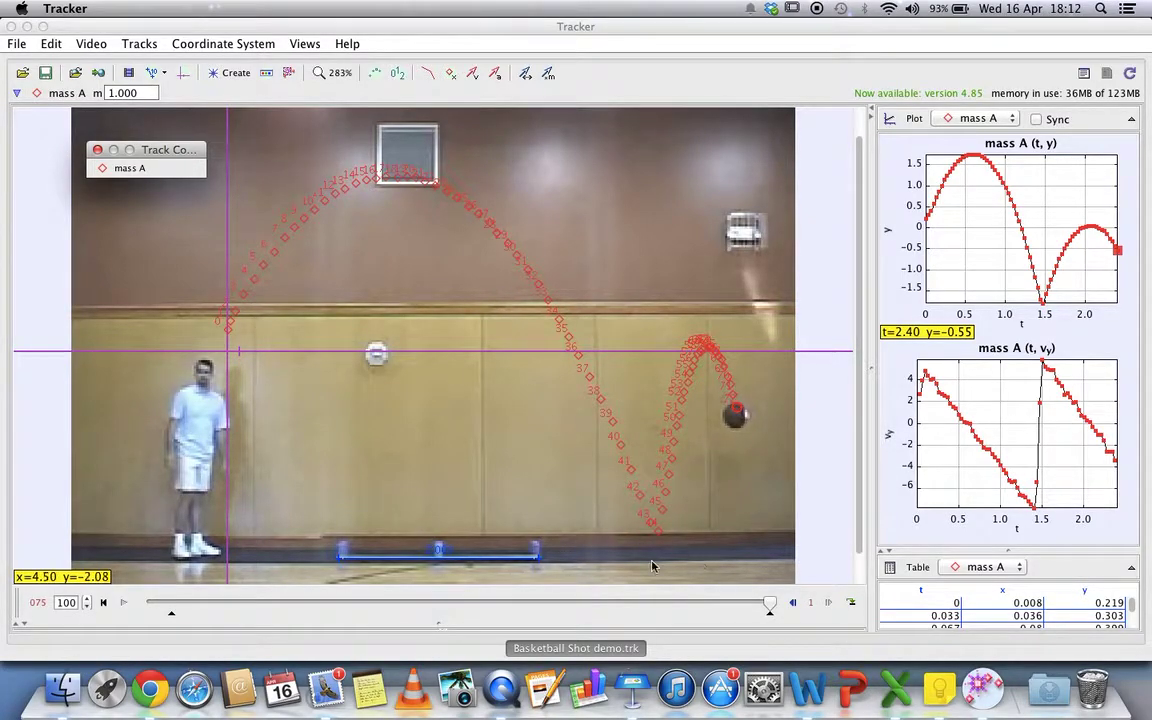
click(793, 602)
click(793, 602)
drag(793, 602, 793, 602)
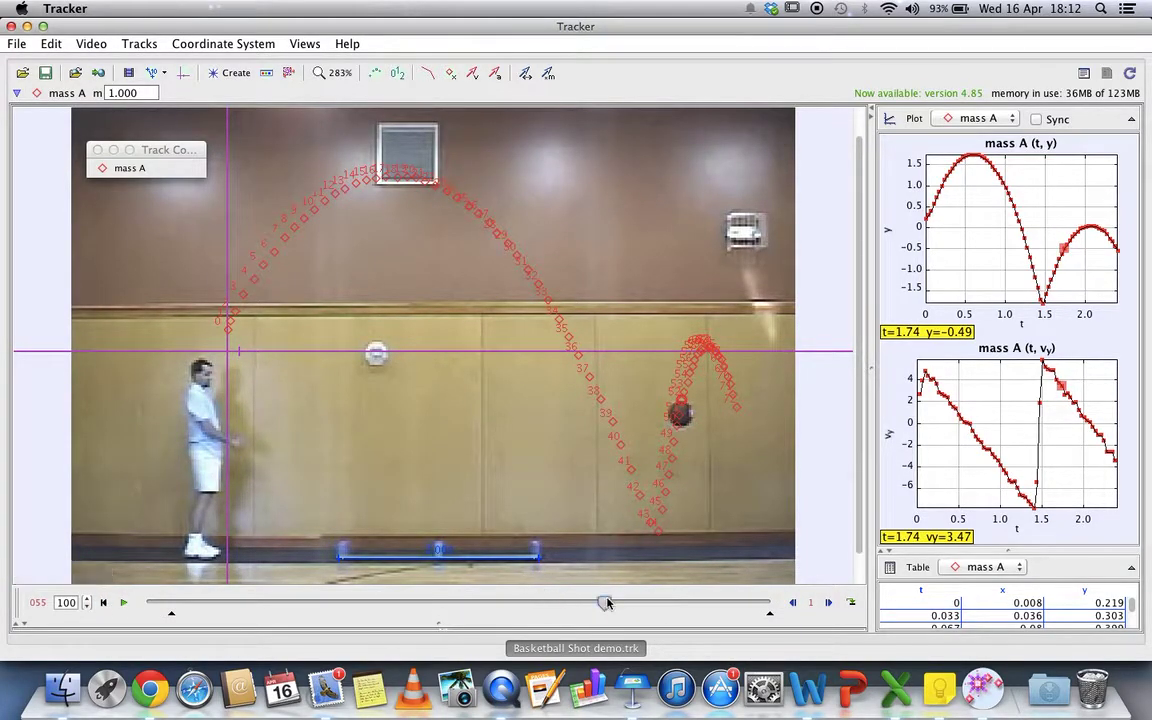
click(380, 601)
drag(380, 601, 208, 603)
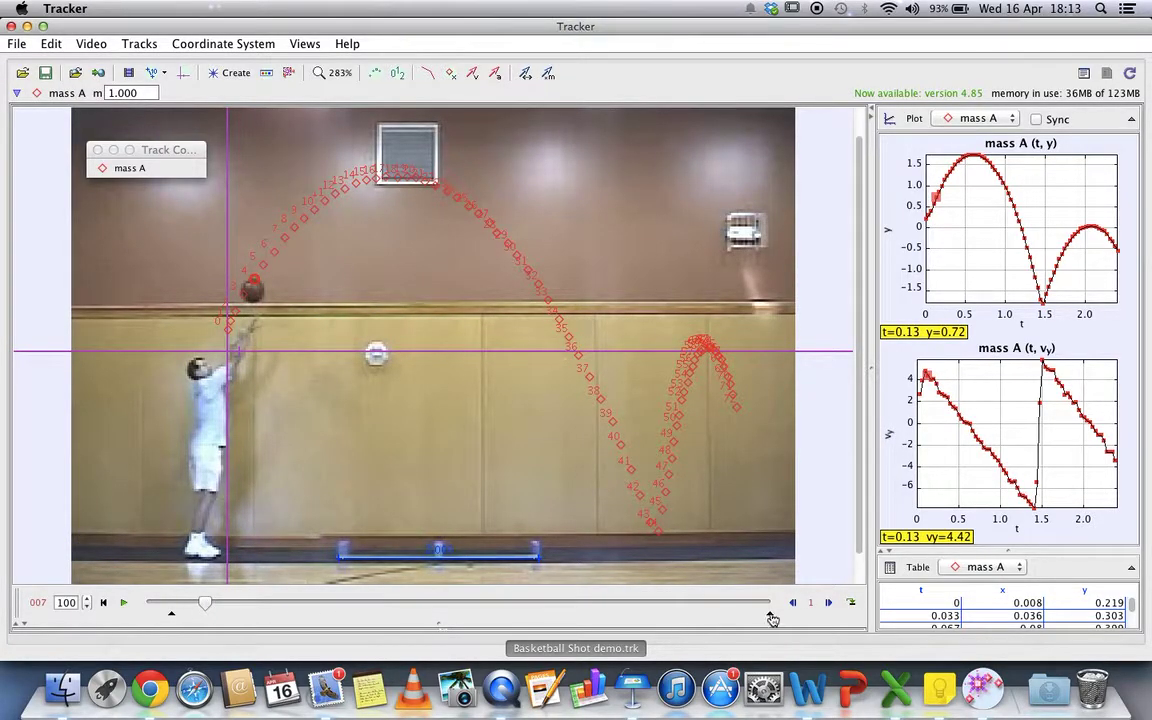
click(827, 603)
double_click(827, 603)
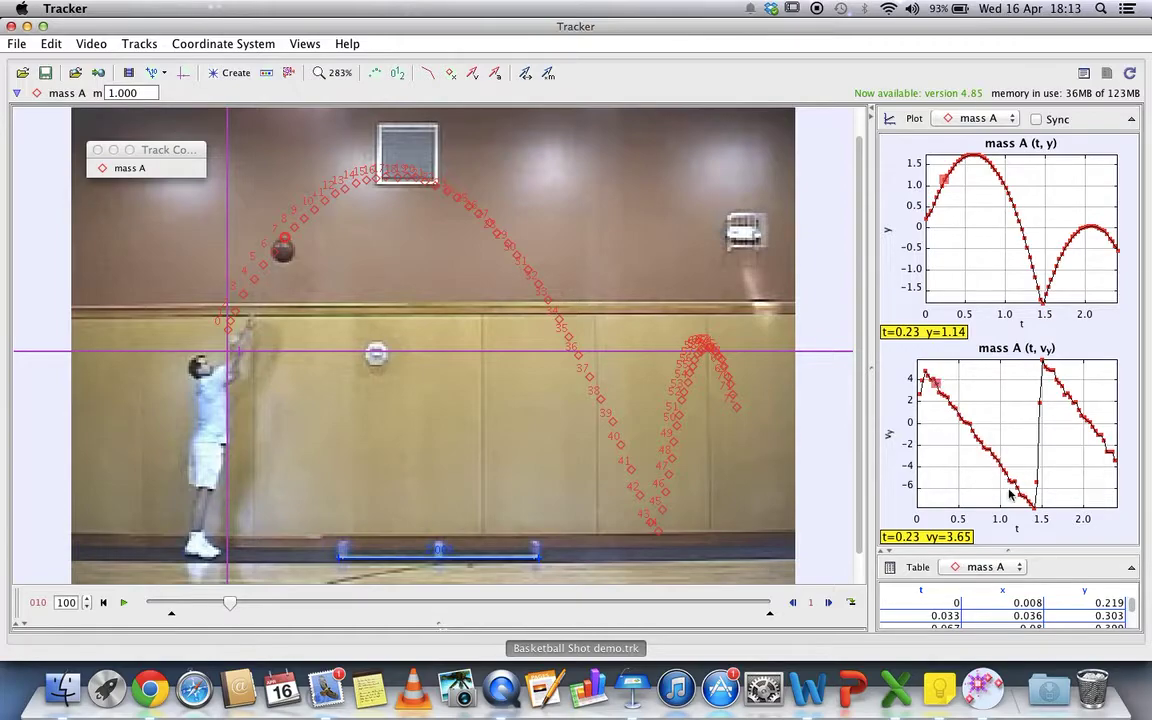
click(827, 603)
click(827, 603)
double_click(827, 603)
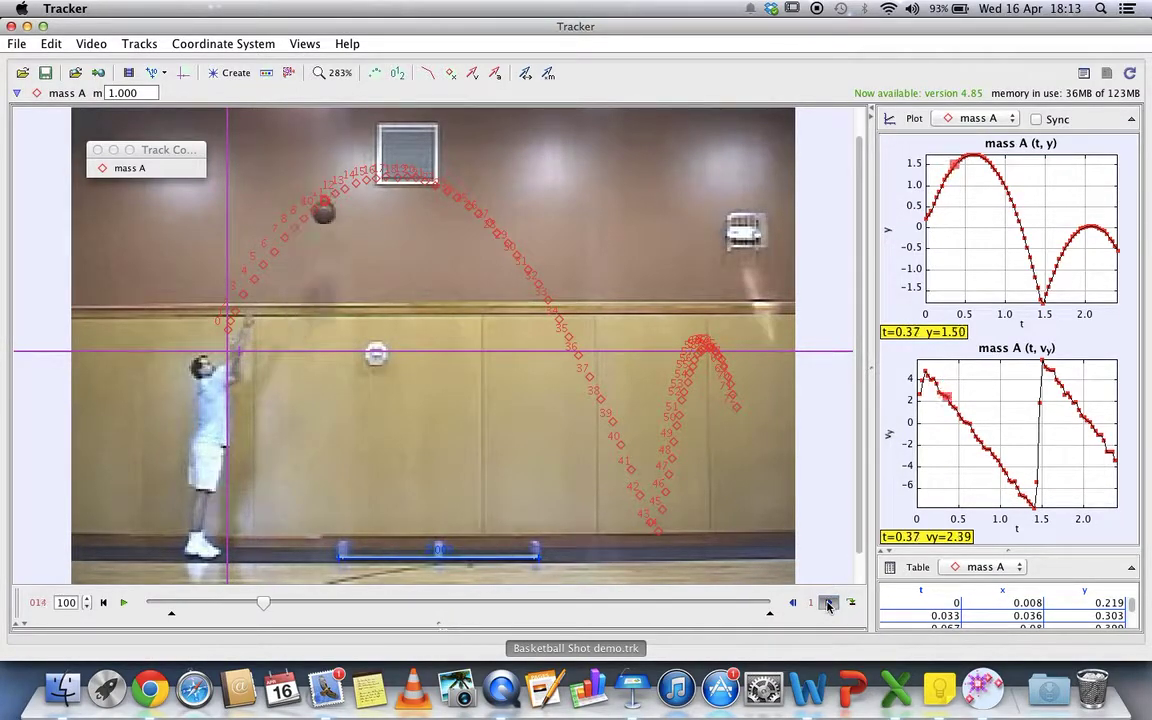
click(827, 603)
double_click(827, 603)
click(827, 603)
double_click(827, 603)
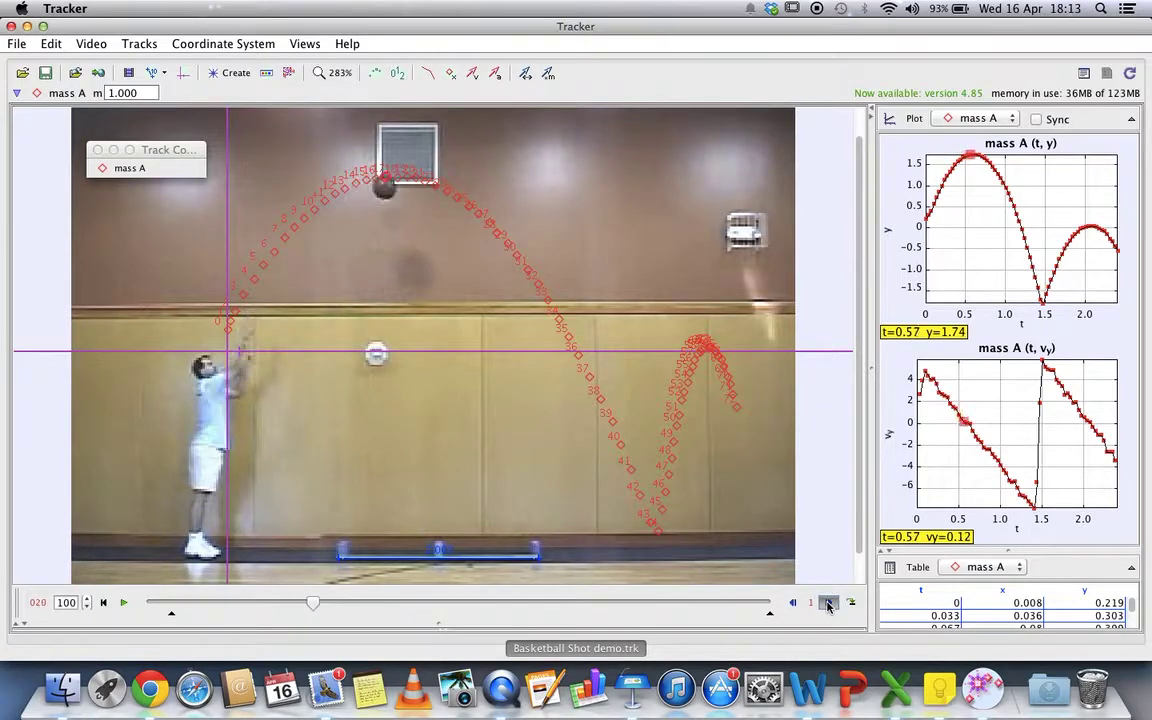
click(827, 603)
double_click(827, 603)
click(827, 603)
click(827, 603)
double_click(827, 603)
click(827, 603)
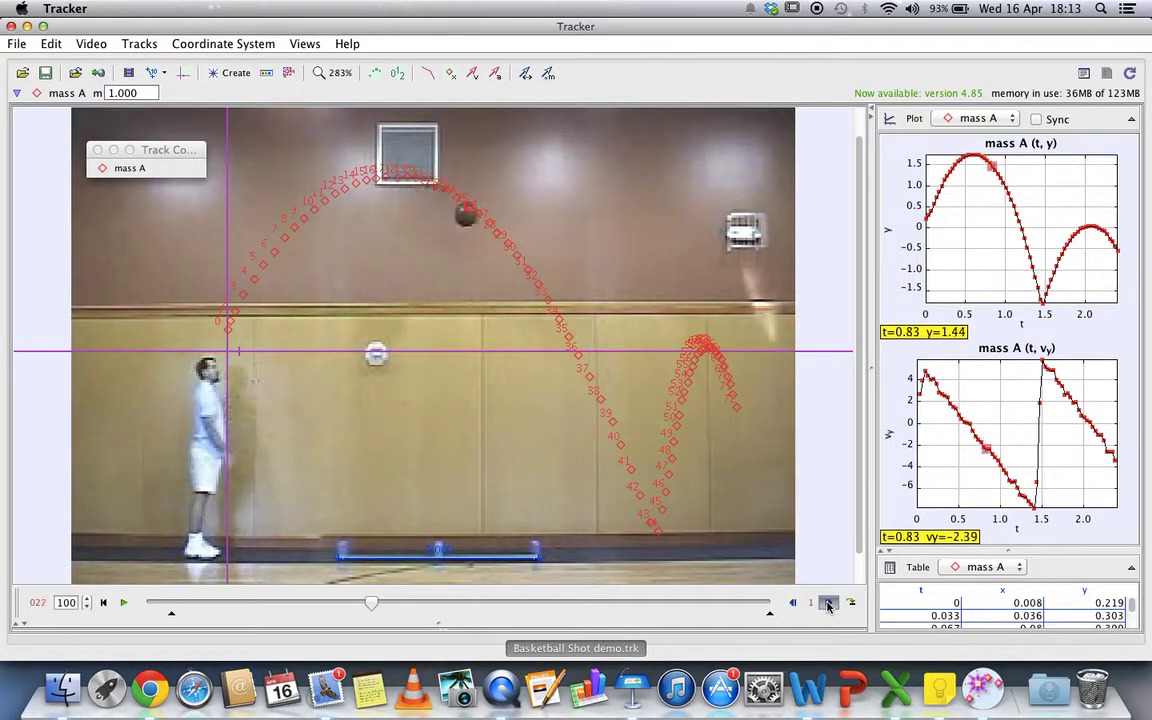
double_click(827, 603)
double_click(827, 603)
click(827, 603)
double_click(827, 603)
double_click(827, 603)
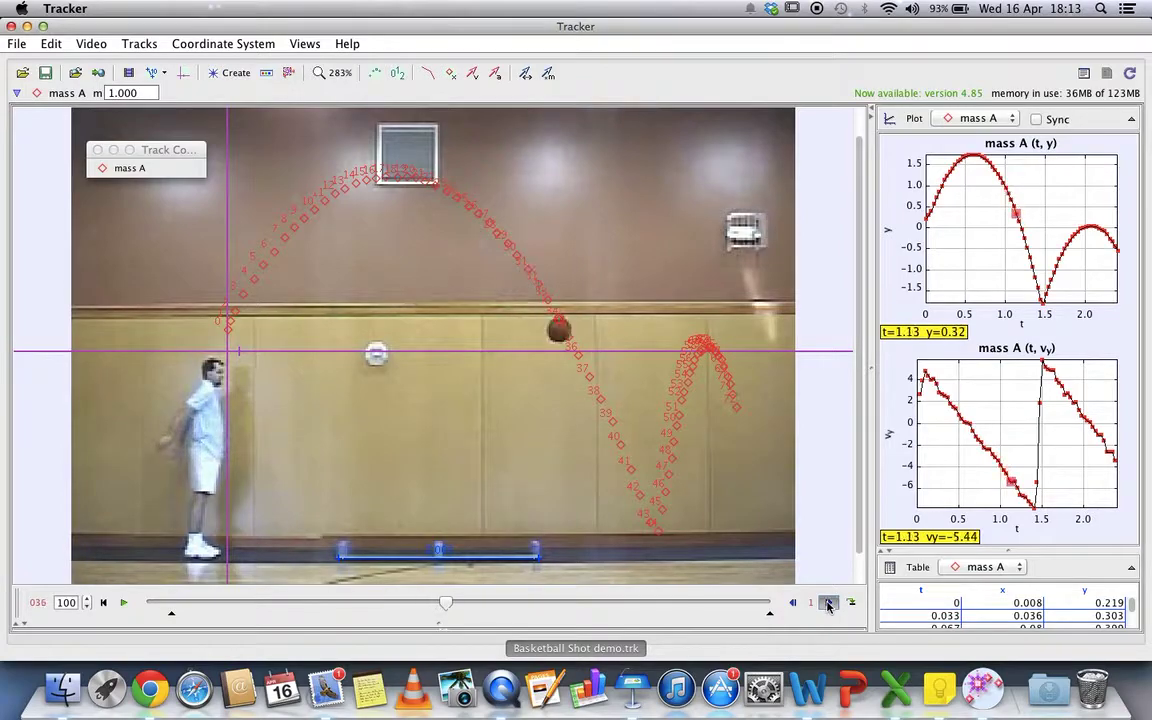
double_click(827, 603)
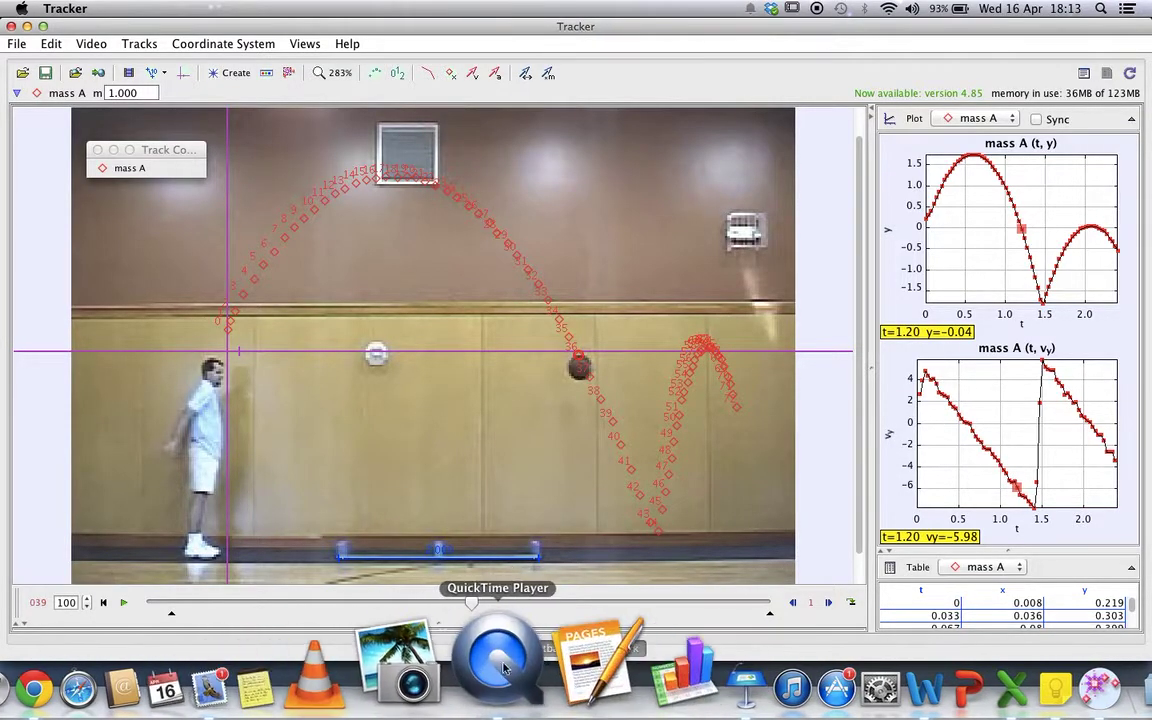
double_click(928, 452)
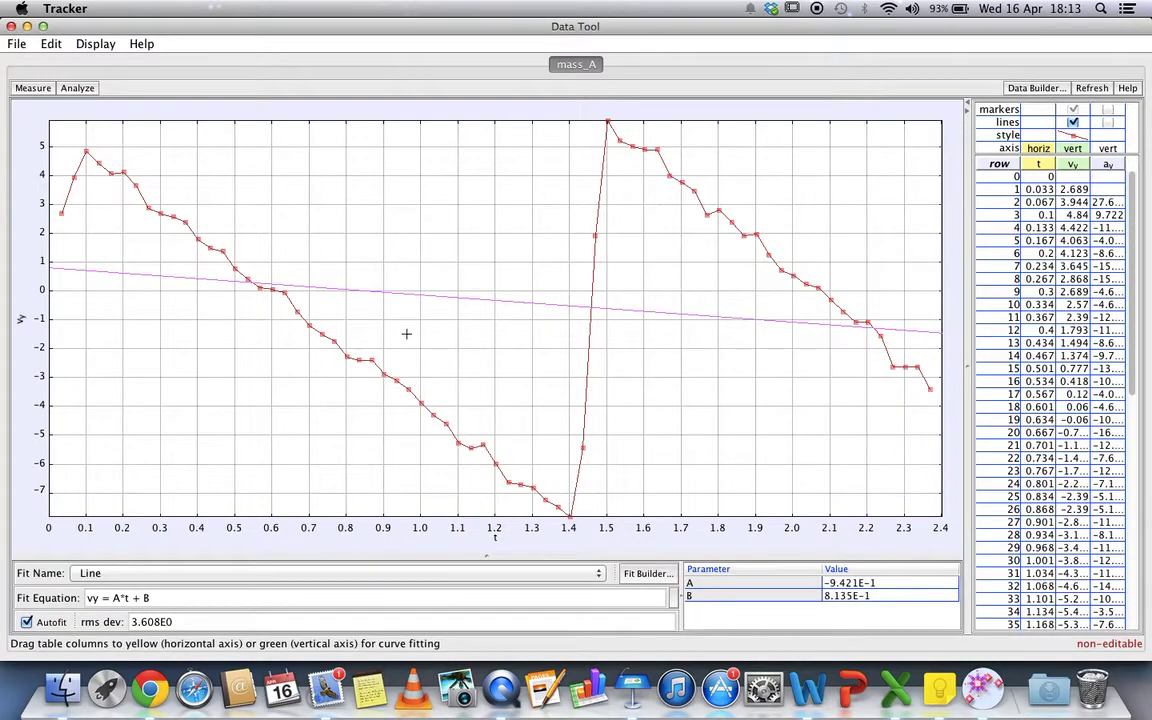
- Select the pre-bounce points (t≈0.17 to 1.3) so the Line fit slope becomes −9.774
drag(103, 143, 533, 498)
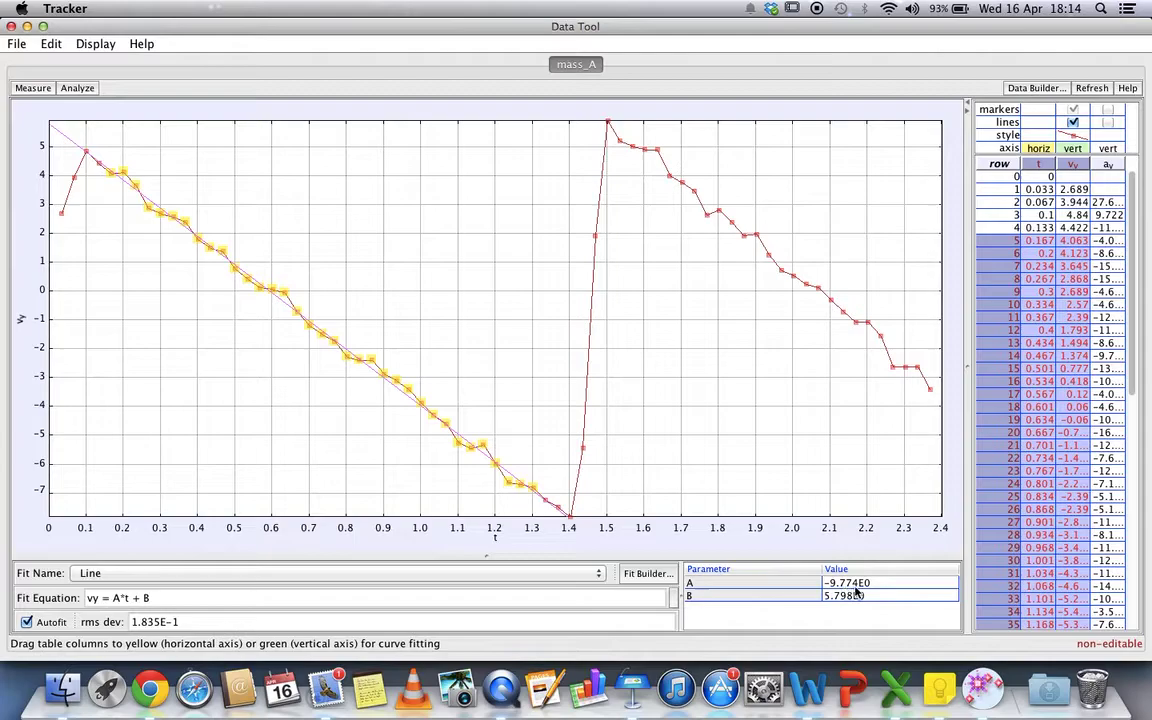
mouse_move(855, 593)
- Select the post-bounce points after t≈1.5, refitting the line to A = −10.51, B = 21.68
drag(638, 128, 915, 392)
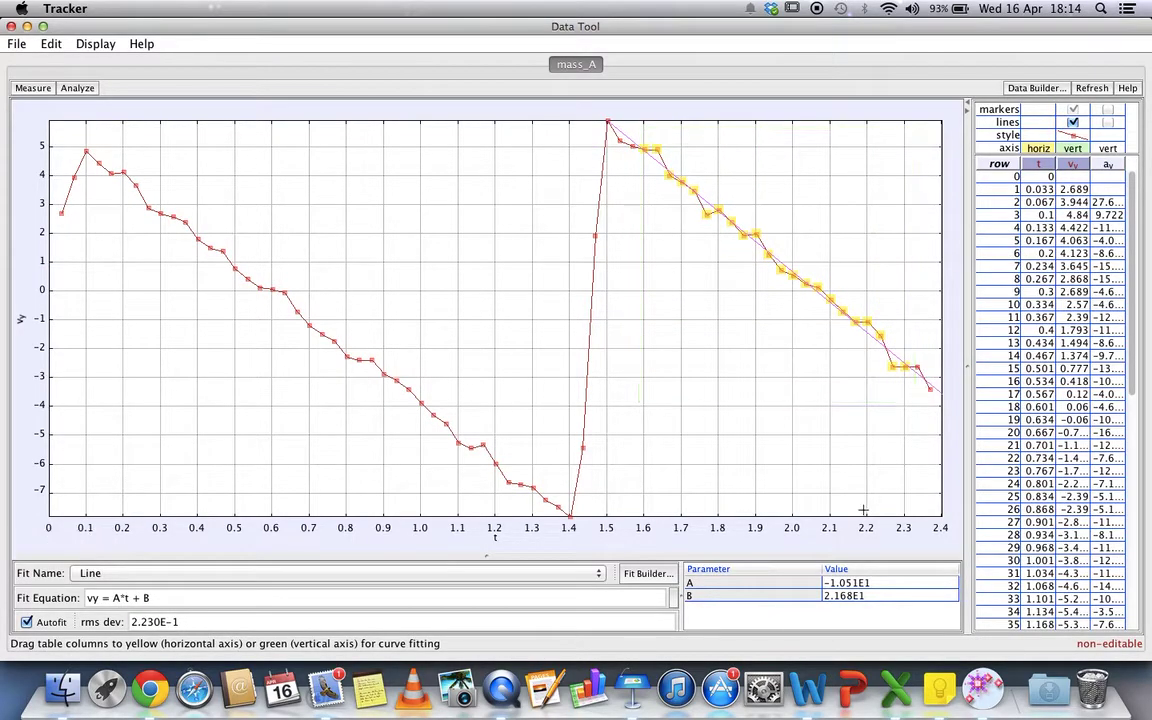